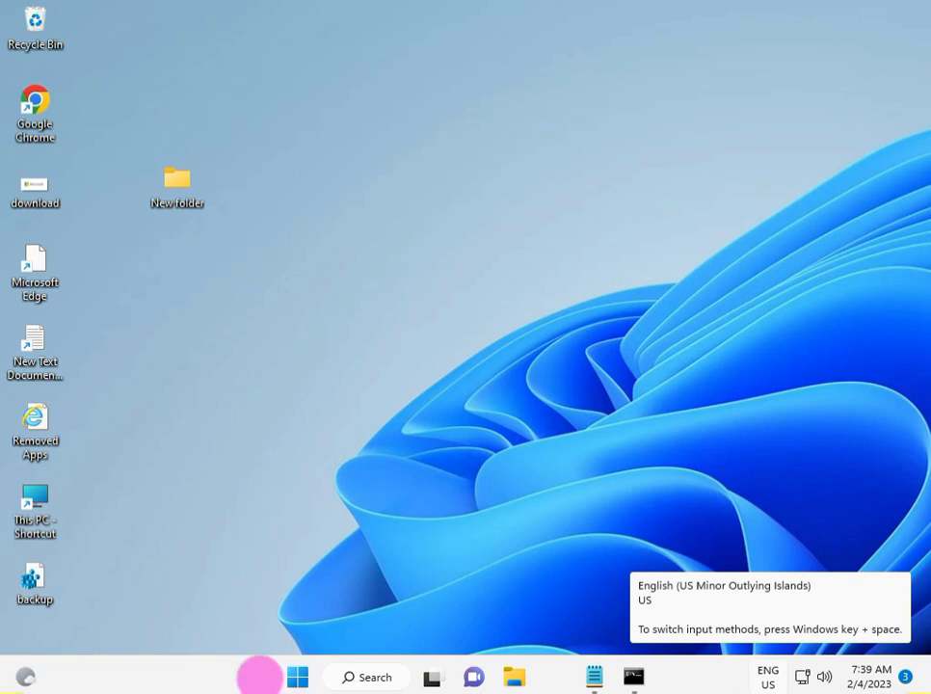
Search the Start menu for 'serv' and run Services as administrator
{"action": "left_click", "coordinate": [292, 677]}
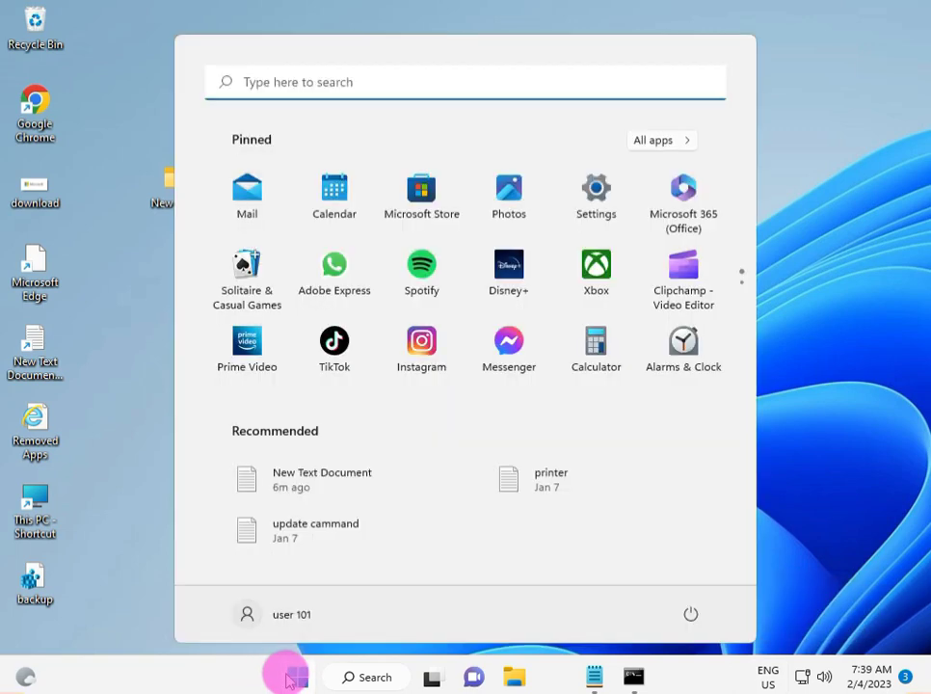
{"action": "type", "text": "services"}
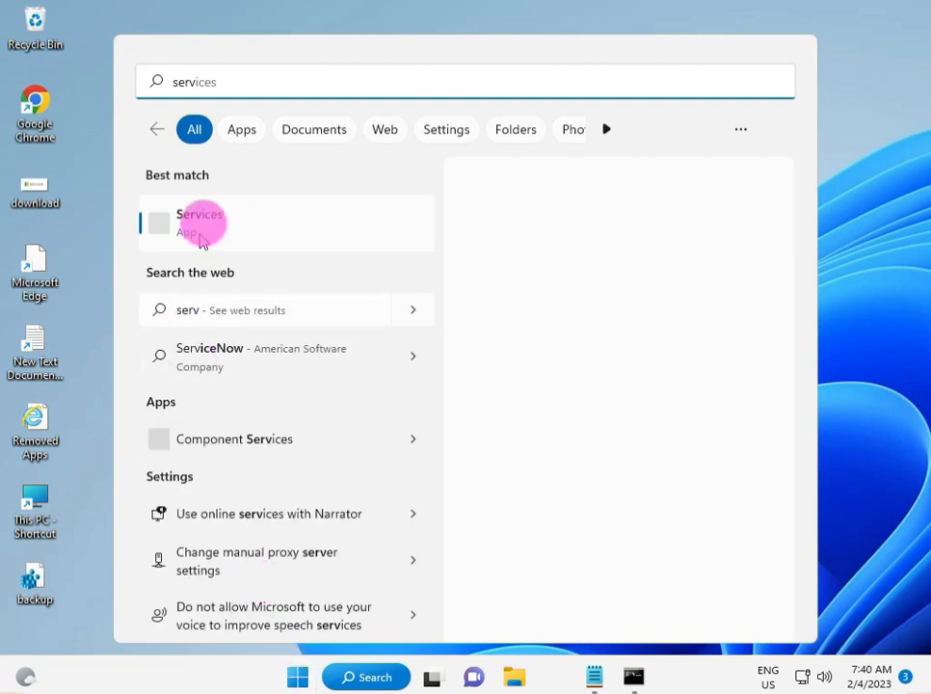
{"action": "left_click", "coordinate": [201, 223]}
{"action": "right_click", "coordinate": [205, 229]}
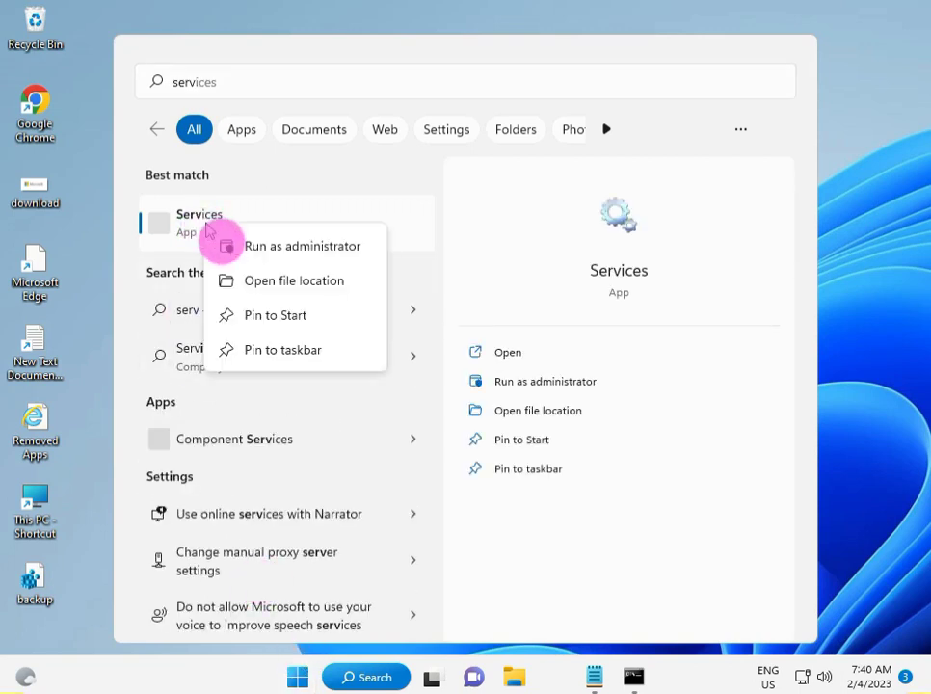
{"action": "left_click", "coordinate": [263, 247]}
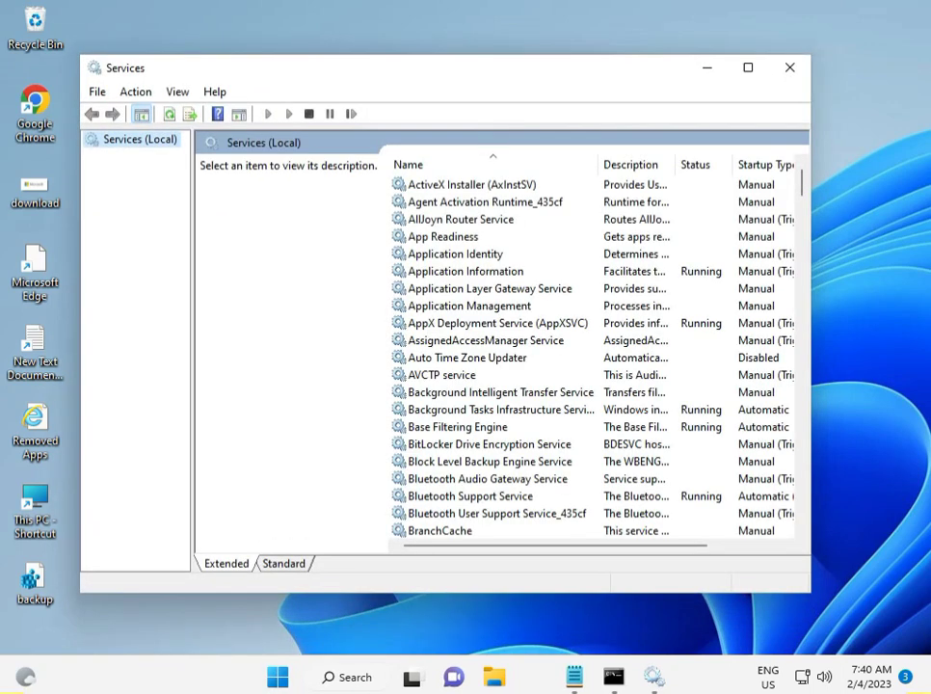
Find Windows Update in the services list and stop it
{"action": "left_click", "coordinate": [518, 462]}
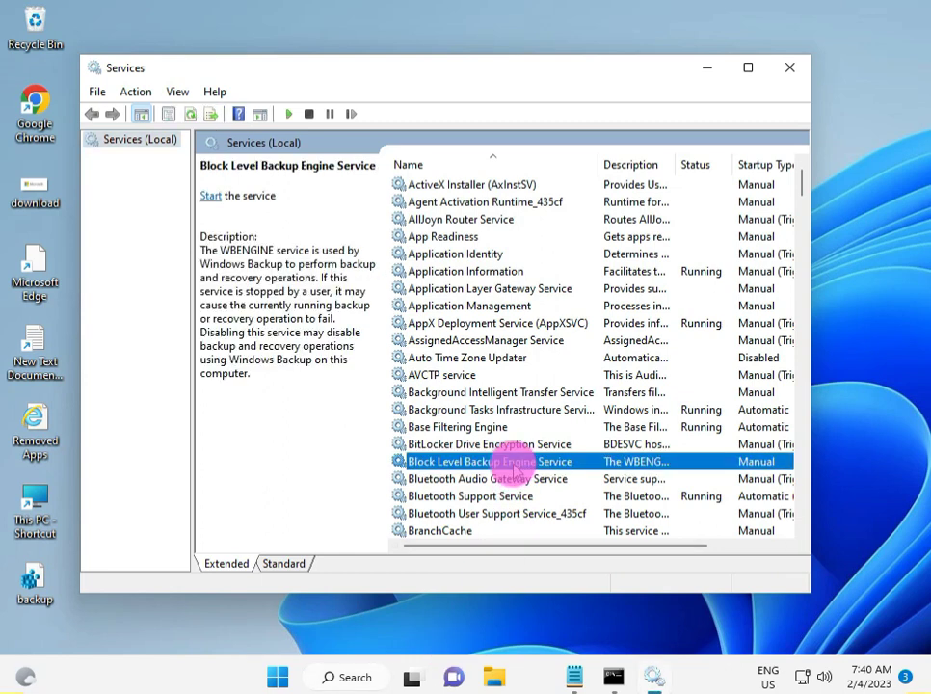
{"action": "key", "text": "w"}
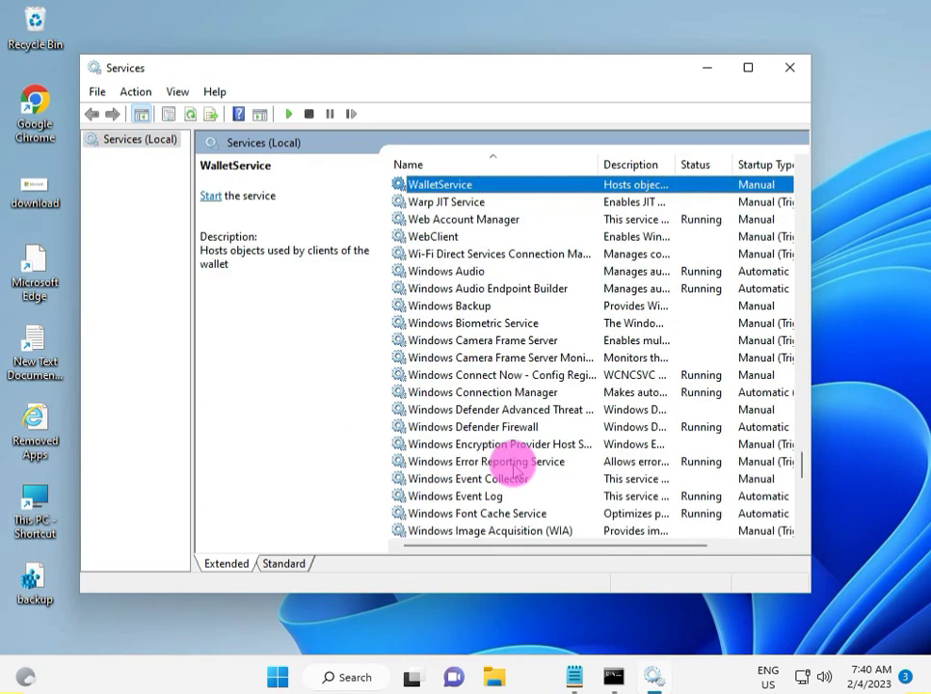
{"action": "scroll", "coordinate": [455, 399], "scroll_direction": "down", "scroll_amount": 5}
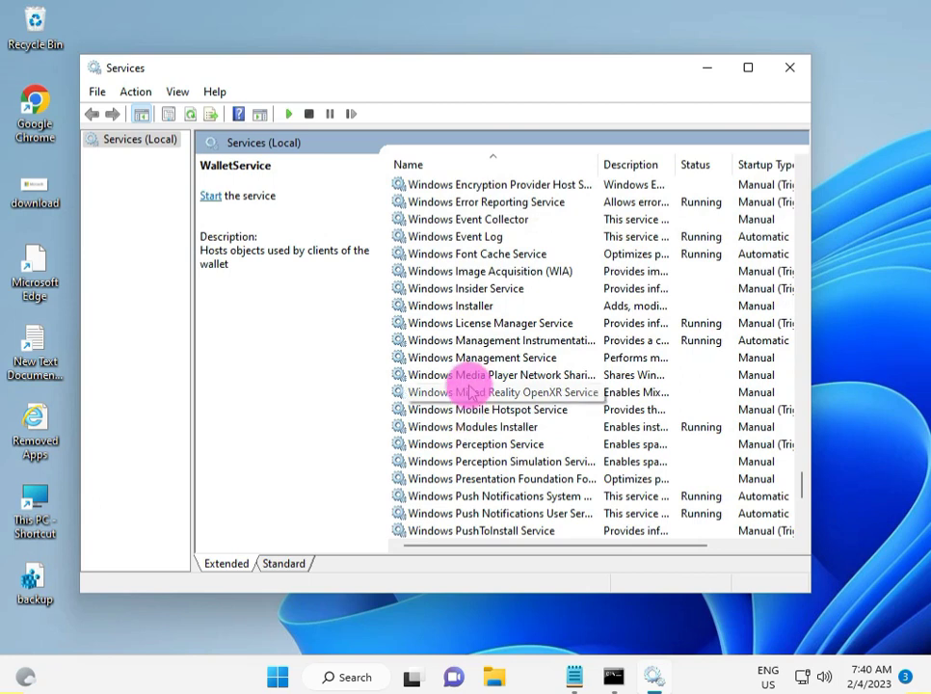
{"action": "scroll", "coordinate": [469, 392], "scroll_direction": "down", "scroll_amount": 4}
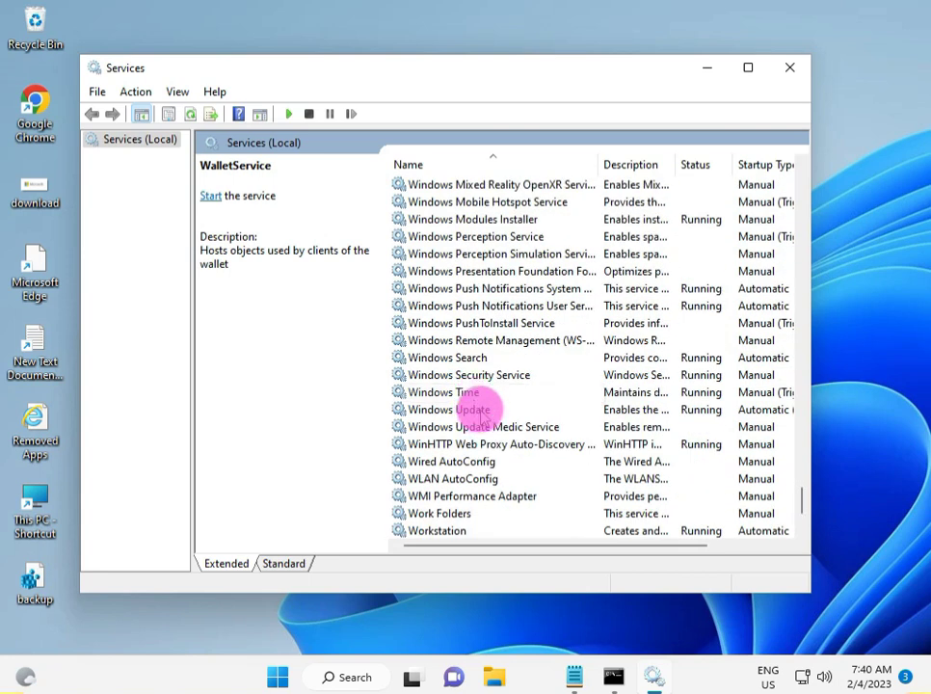
{"action": "left_click", "coordinate": [482, 413]}
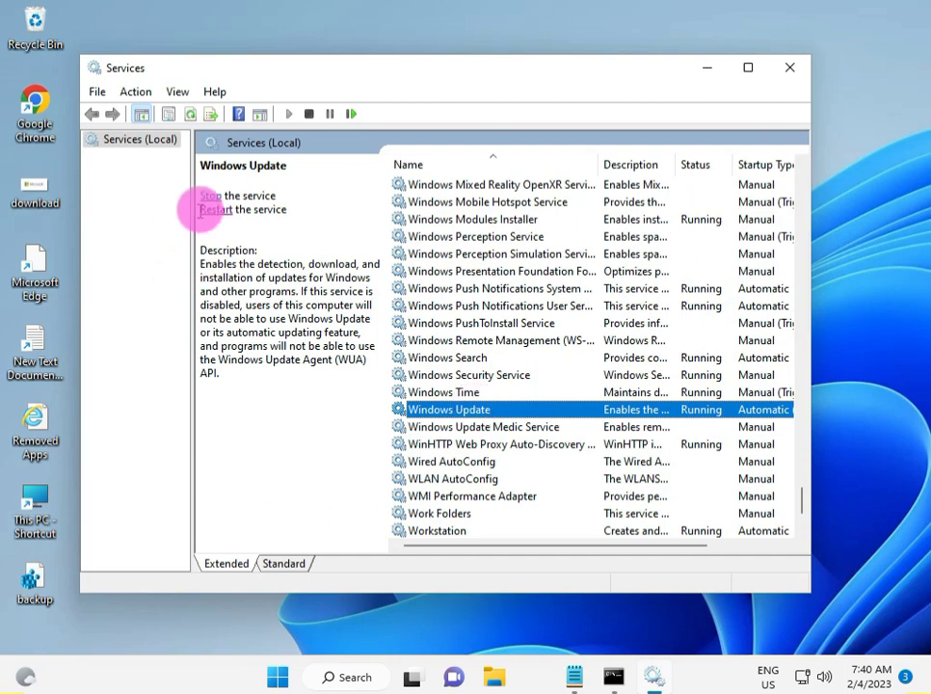
{"action": "left_click", "coordinate": [211, 197]}
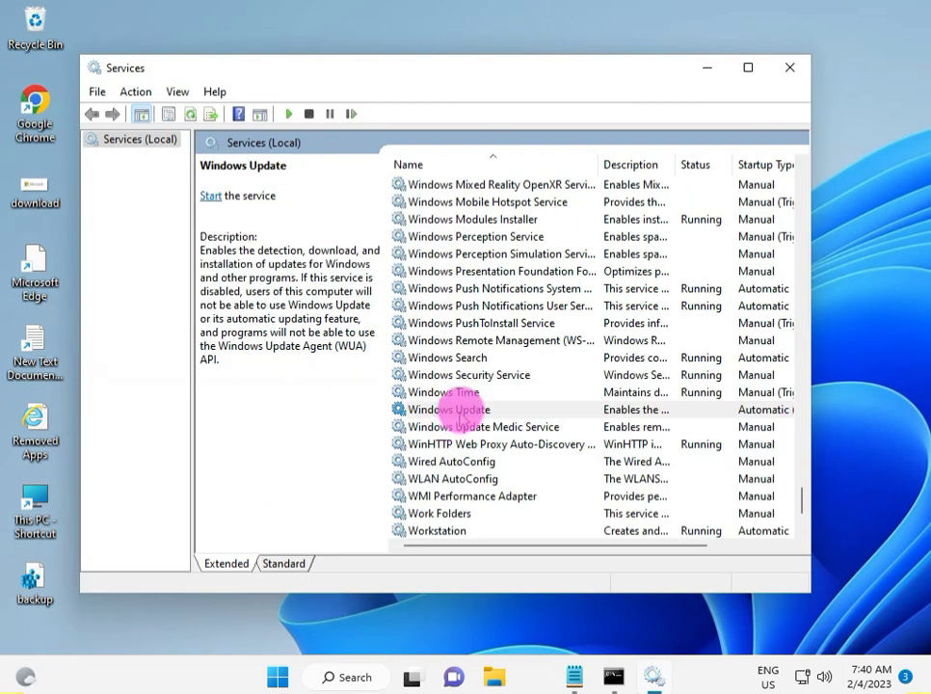
Set Windows Update's startup type to Disabled and apply the change
{"action": "double_click", "coordinate": [455, 412]}
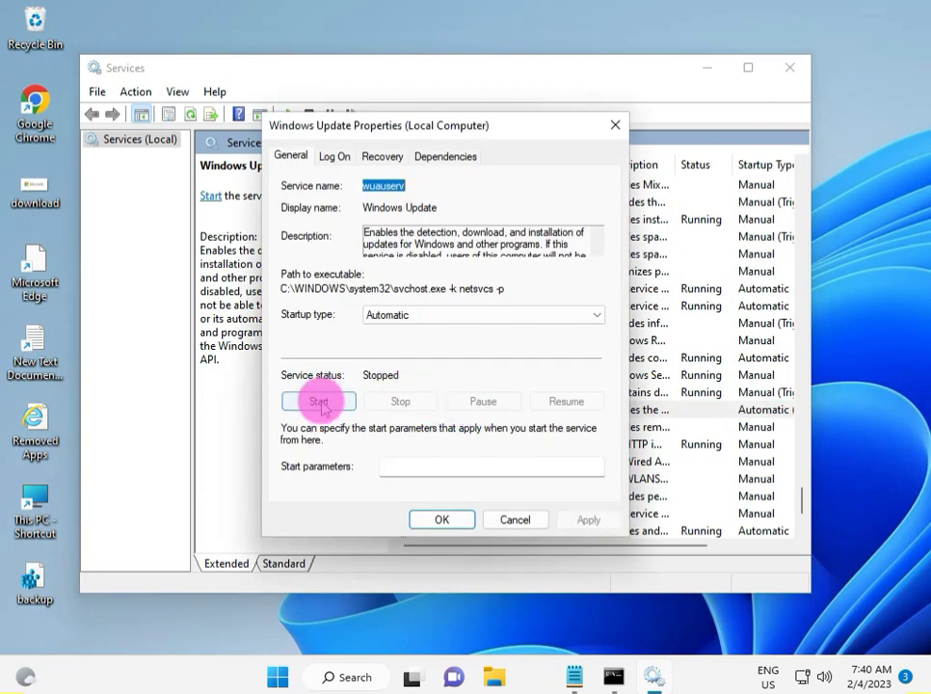
{"action": "left_click", "coordinate": [381, 314]}
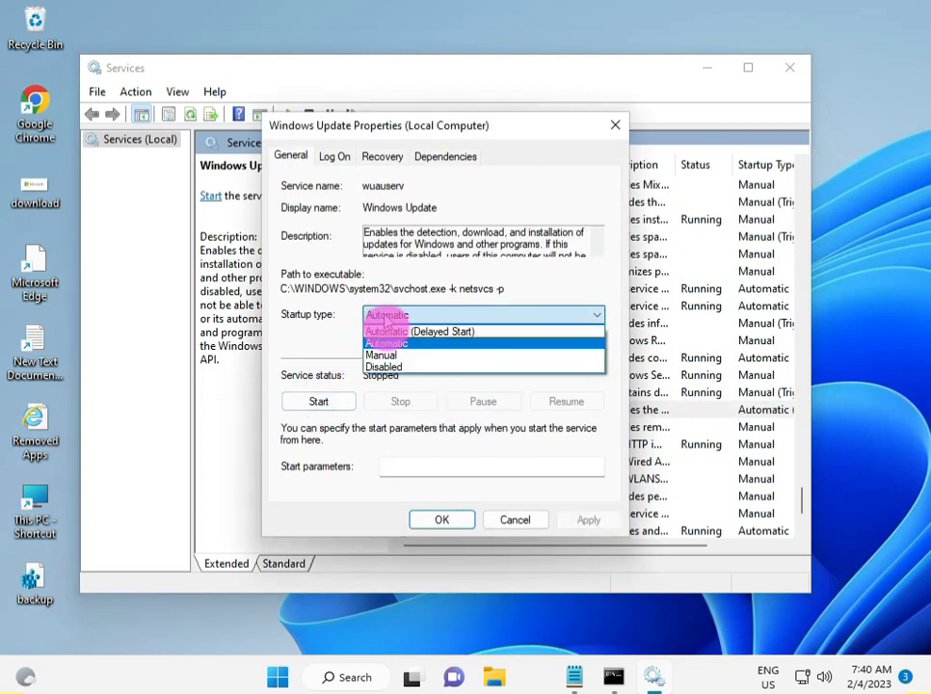
{"action": "left_click", "coordinate": [395, 367]}
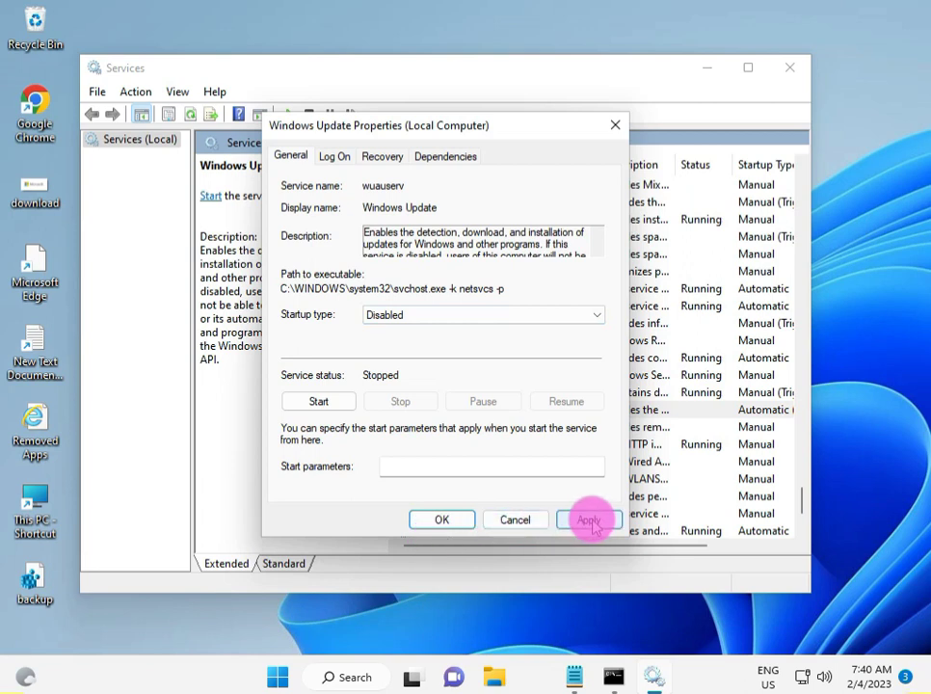
{"action": "left_click", "coordinate": [590, 520]}
{"action": "left_click", "coordinate": [450, 524]}
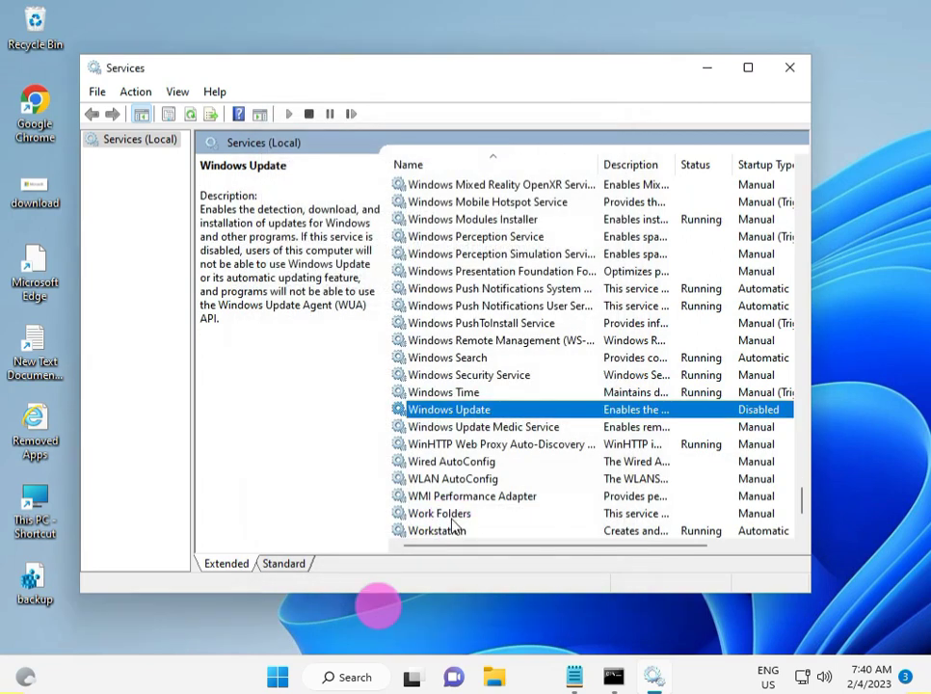
{"action": "left_click", "coordinate": [456, 413]}
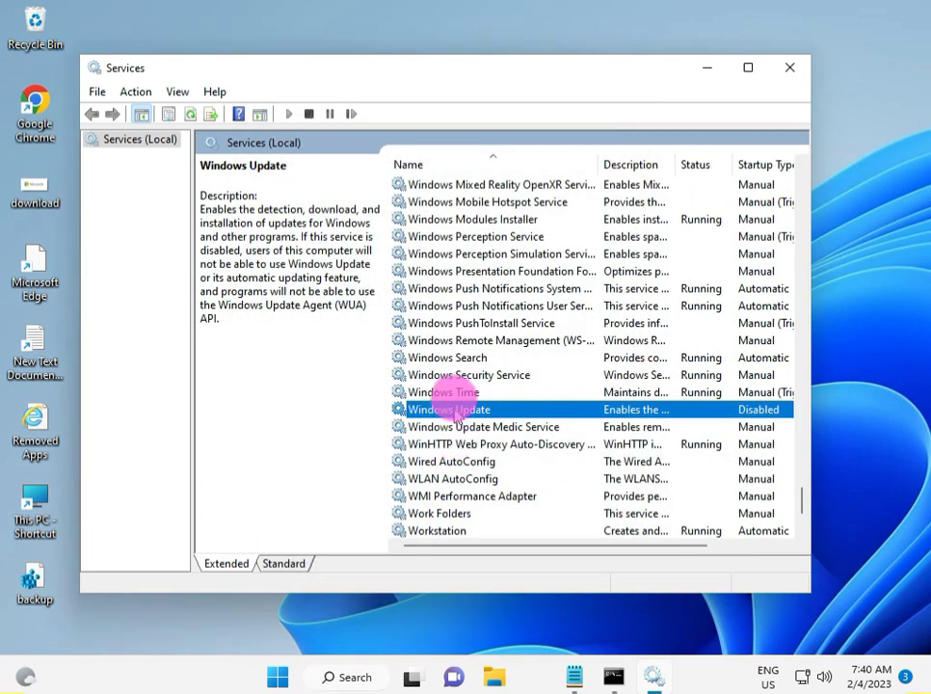
Set Device Setup Manager's startup type to Disabled in its properties and apply
{"action": "key", "text": "d"}
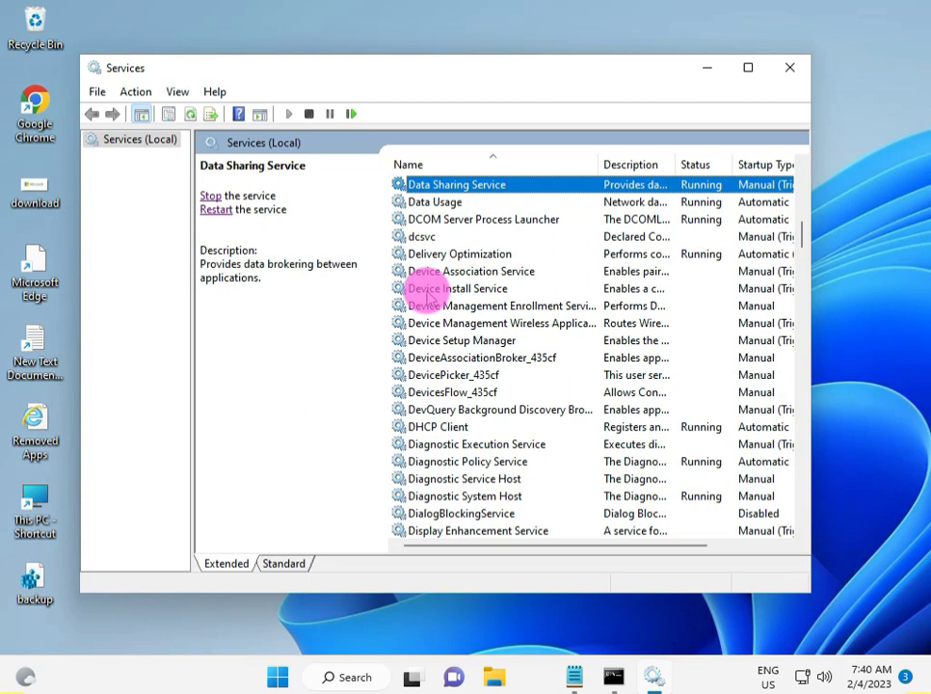
{"action": "left_click", "coordinate": [447, 342]}
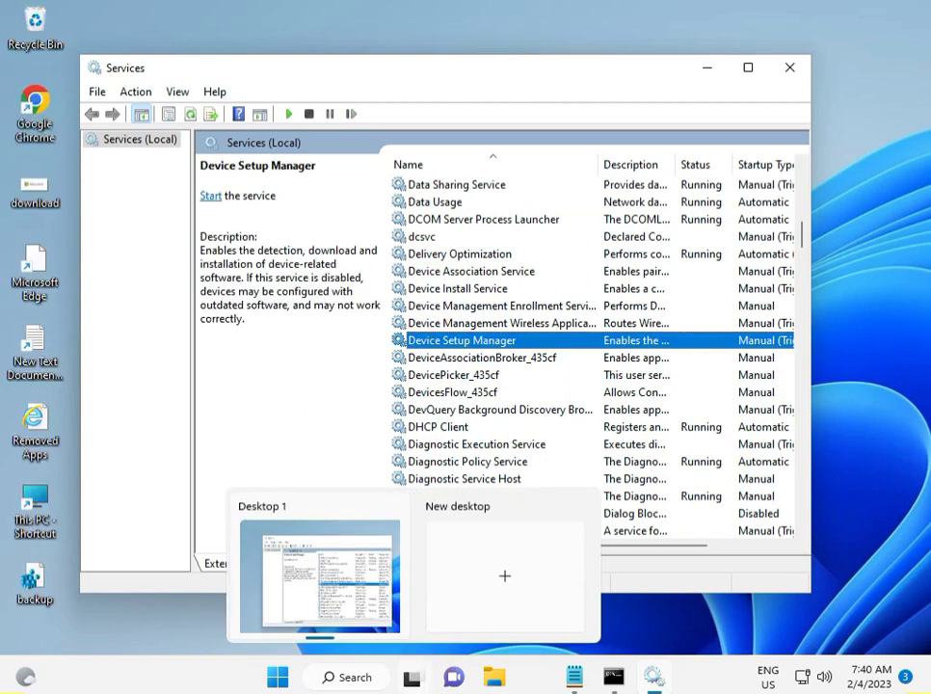
{"action": "double_click", "coordinate": [458, 343]}
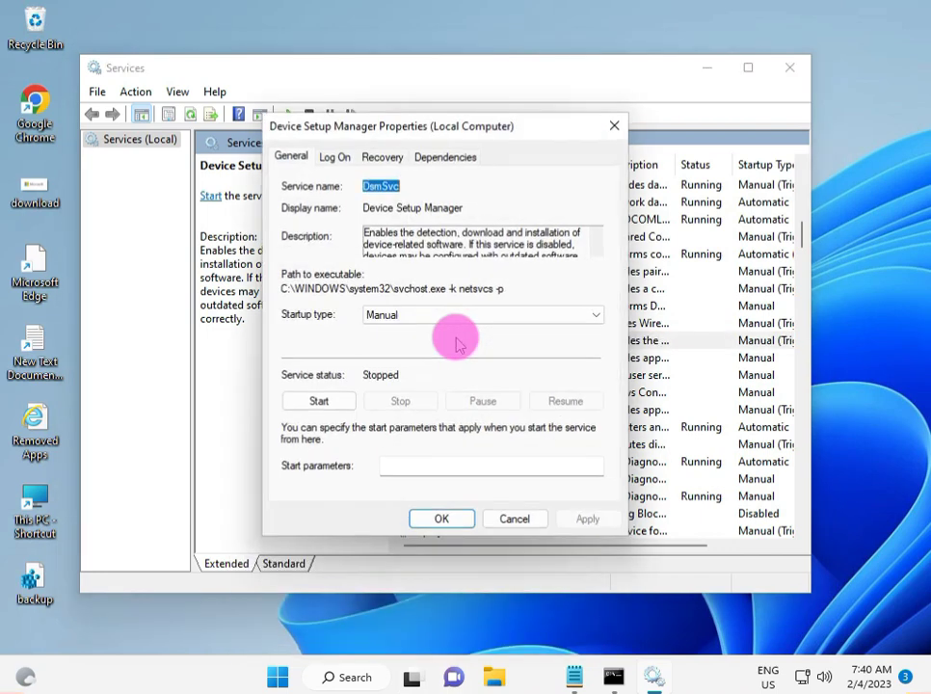
{"action": "left_click", "coordinate": [424, 316]}
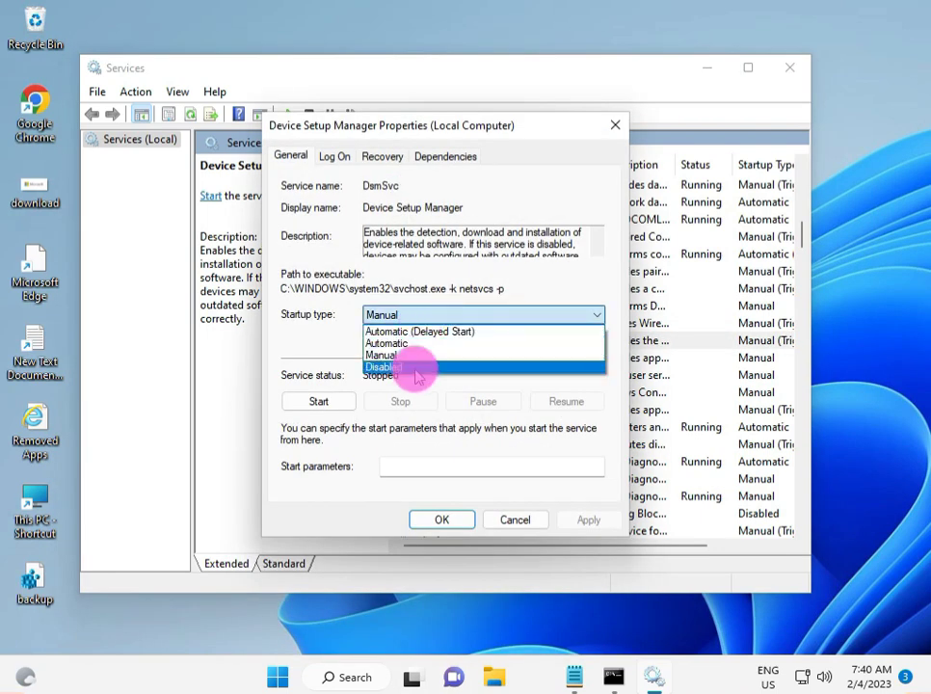
{"action": "left_click", "coordinate": [411, 368]}
{"action": "left_click", "coordinate": [609, 523]}
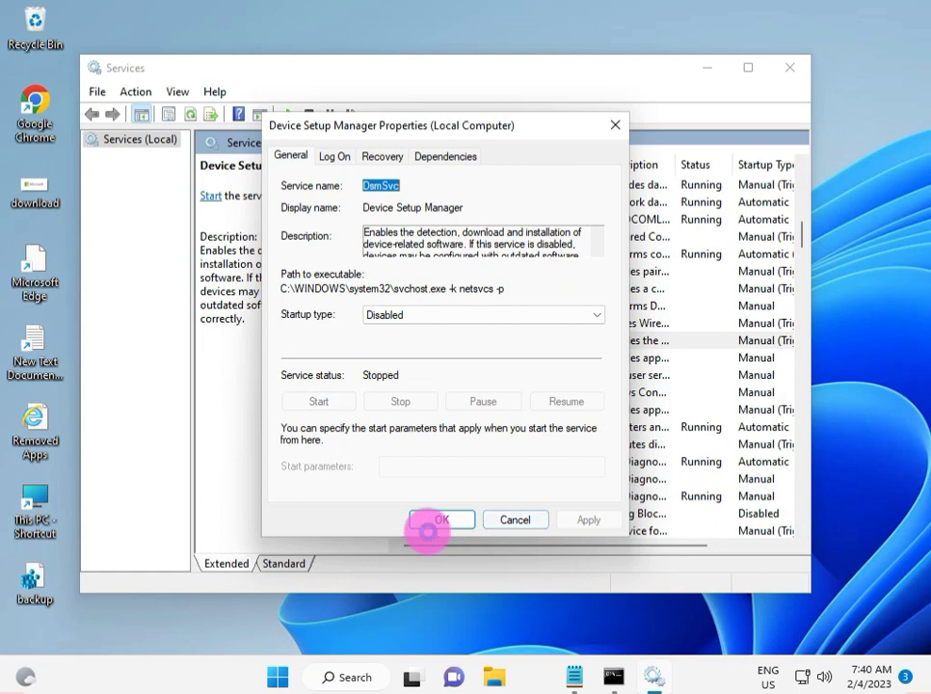
{"action": "left_click", "coordinate": [427, 526]}
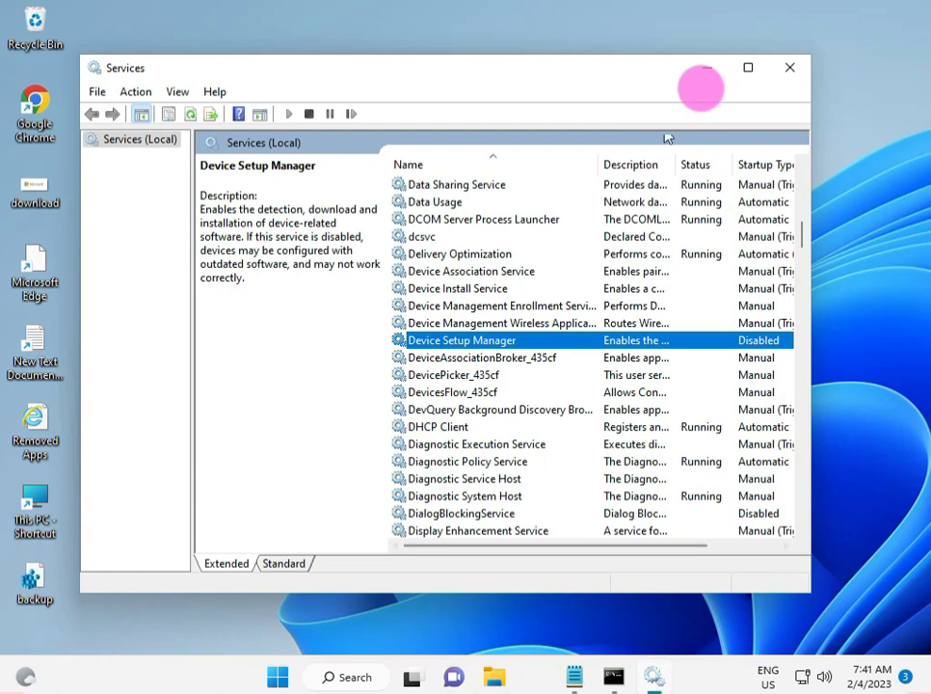
Close Services, then search Start for 'wi' and open Windows Security
{"action": "left_click", "coordinate": [787, 68]}
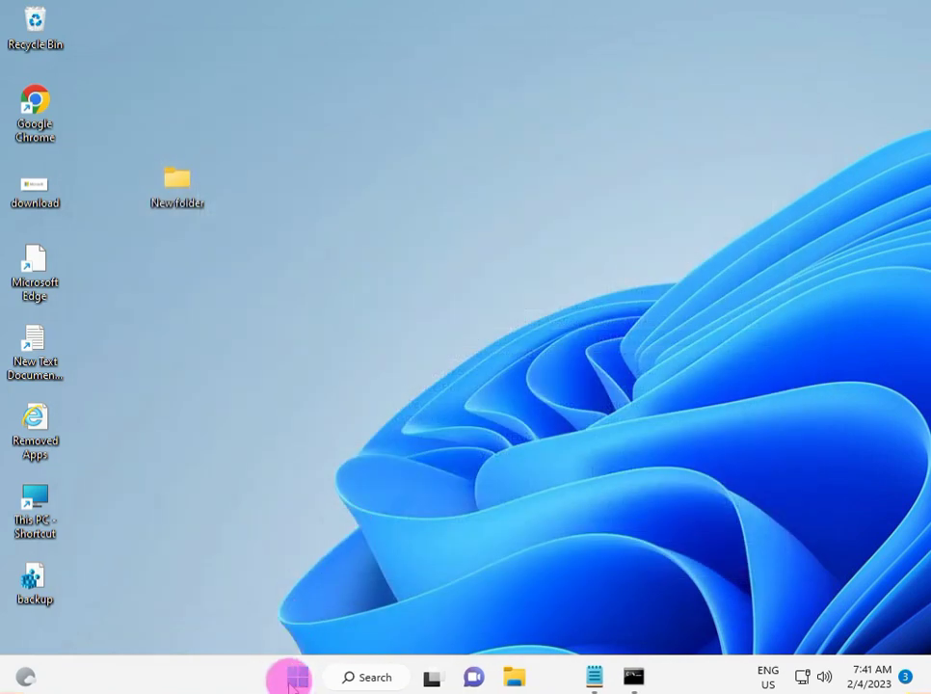
{"action": "left_click", "coordinate": [295, 679]}
{"action": "type", "text": "wi"}
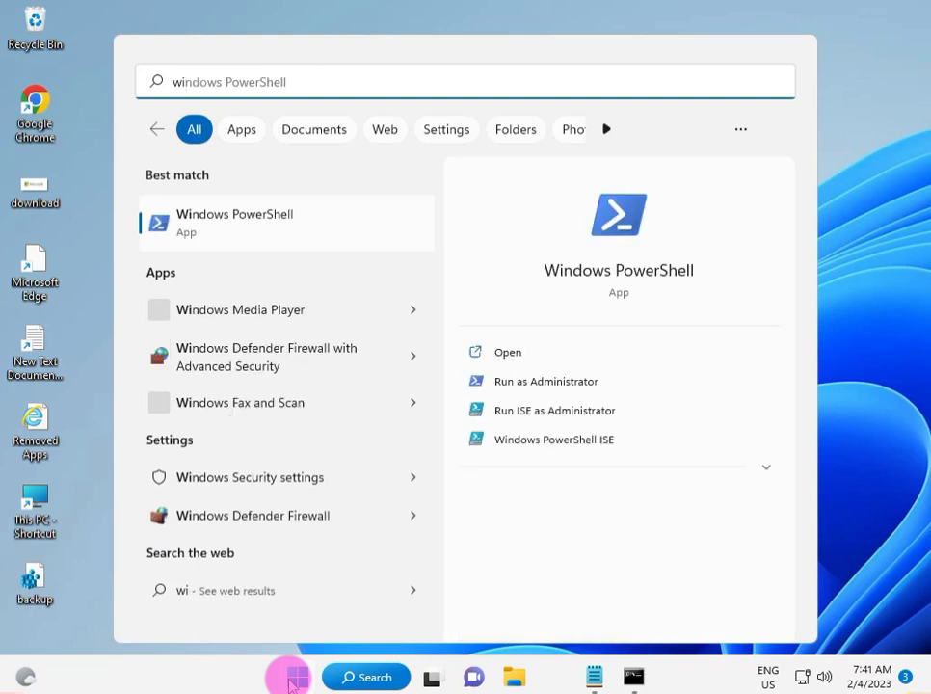
{"action": "left_click", "coordinate": [256, 485]}
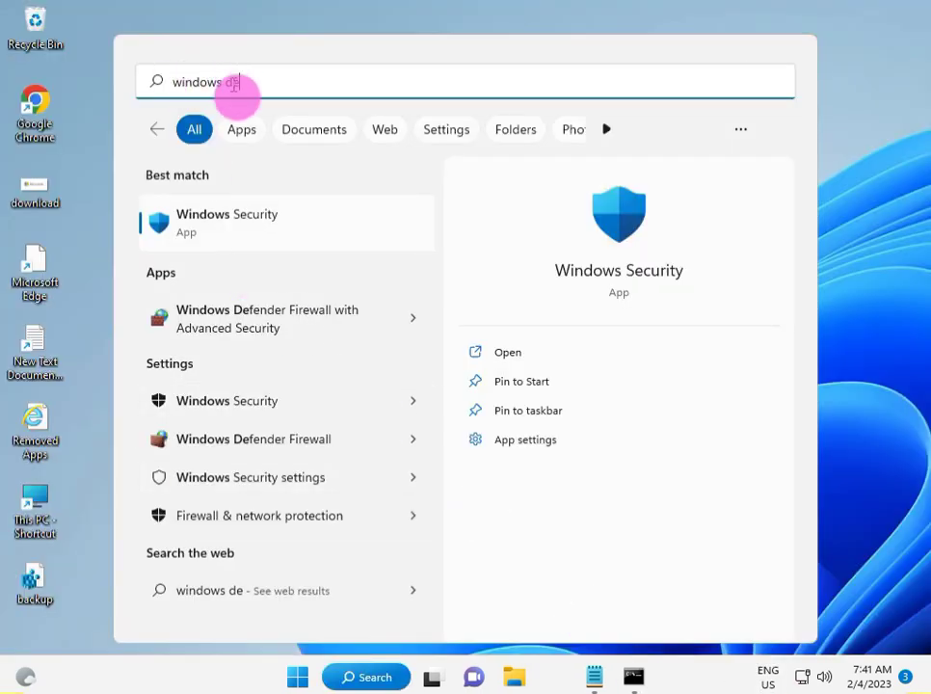
{"action": "left_click", "coordinate": [222, 224]}
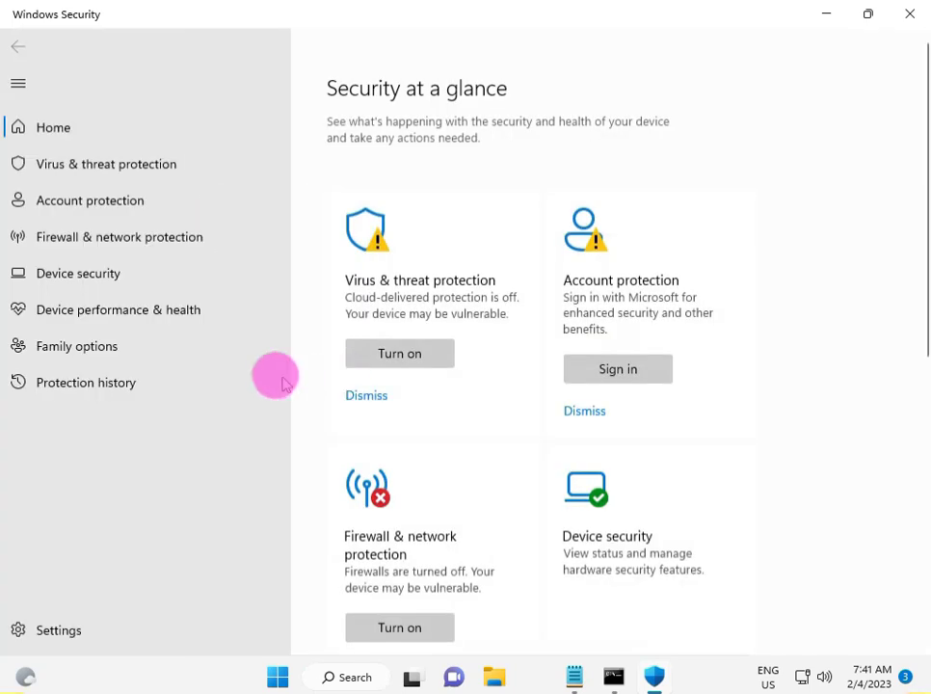
Run a Quick scan from Virus & threat protection and minimize Windows Security
{"action": "scroll", "coordinate": [422, 442], "scroll_direction": "down", "scroll_amount": 5}
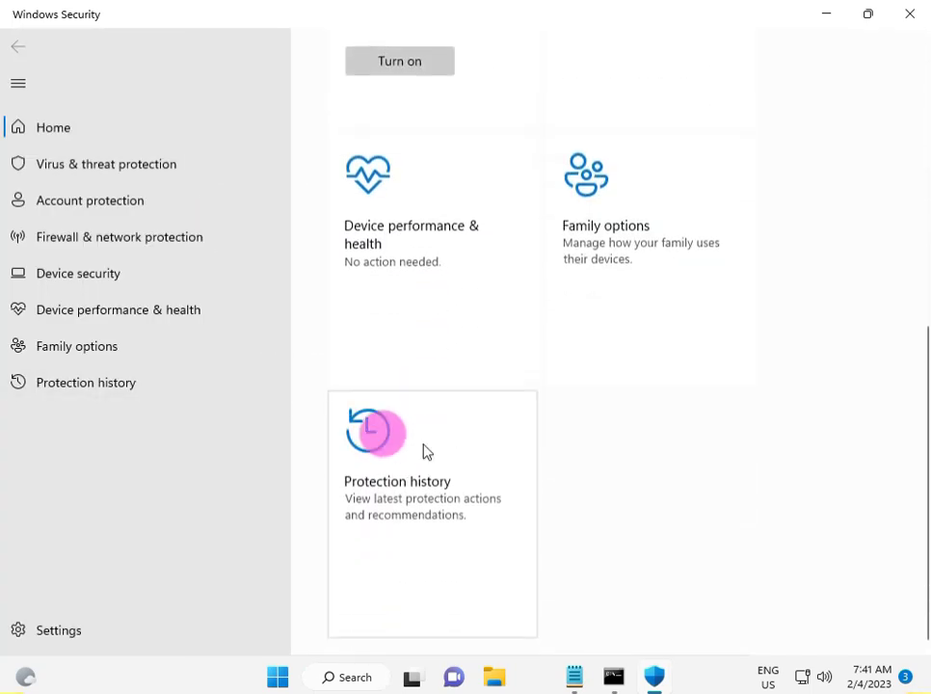
{"action": "scroll", "coordinate": [424, 451], "scroll_direction": "up", "scroll_amount": 2}
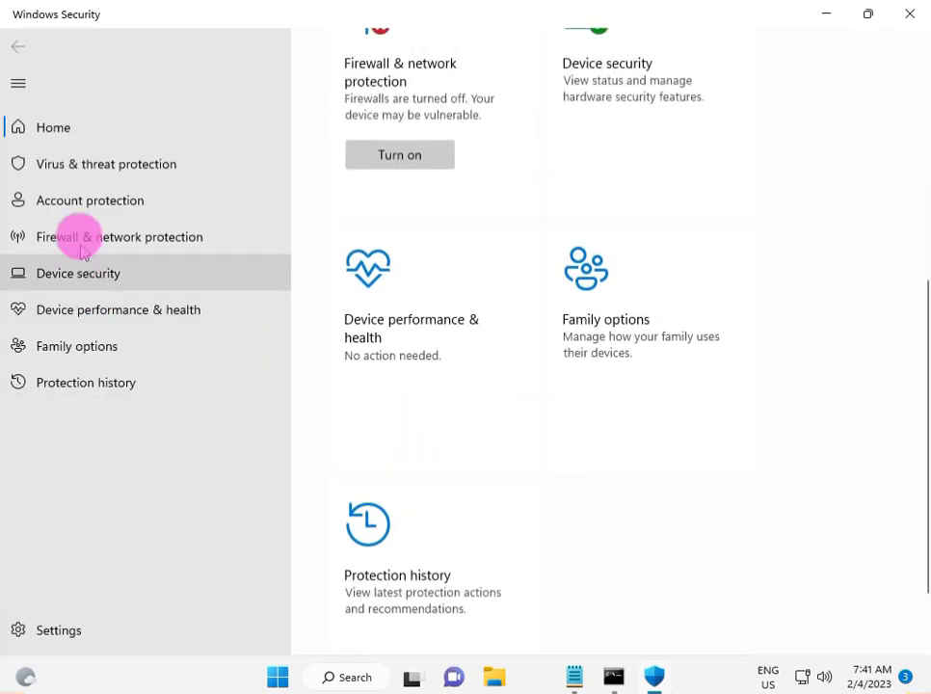
{"action": "left_click", "coordinate": [98, 164]}
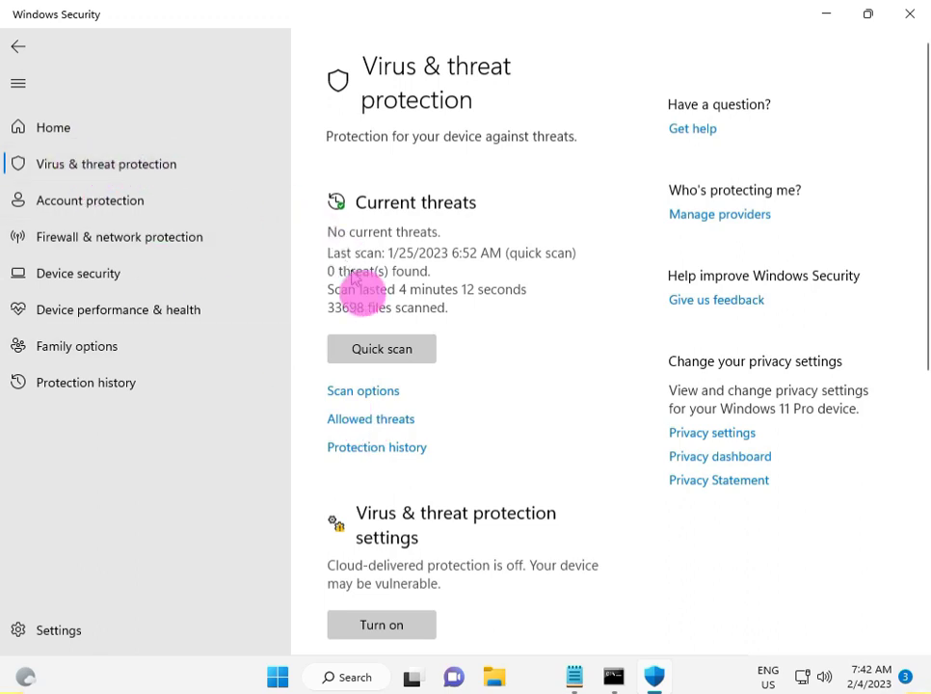
{"action": "left_click", "coordinate": [381, 352]}
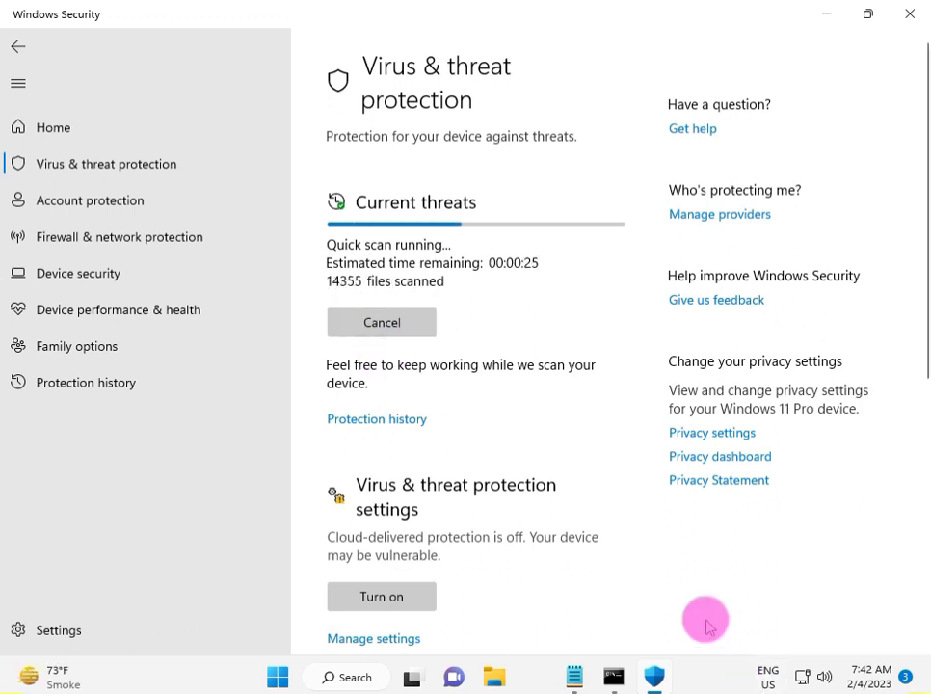
{"action": "left_click", "coordinate": [820, 22]}
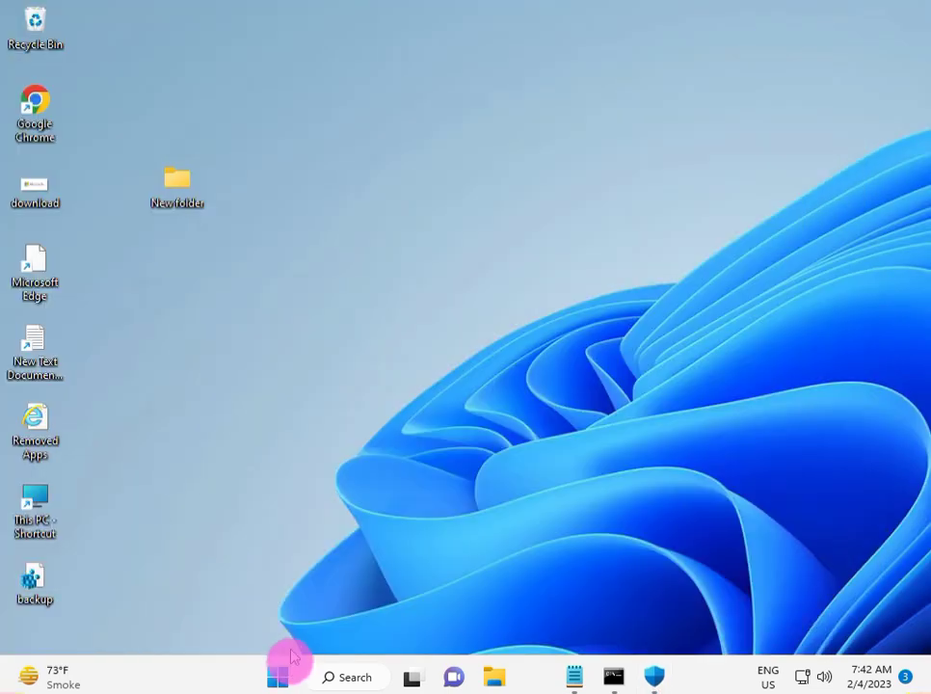
Search Start for 'cmd', show Command Prompt's launch options, then dismiss the menu
{"action": "left_click", "coordinate": [282, 678]}
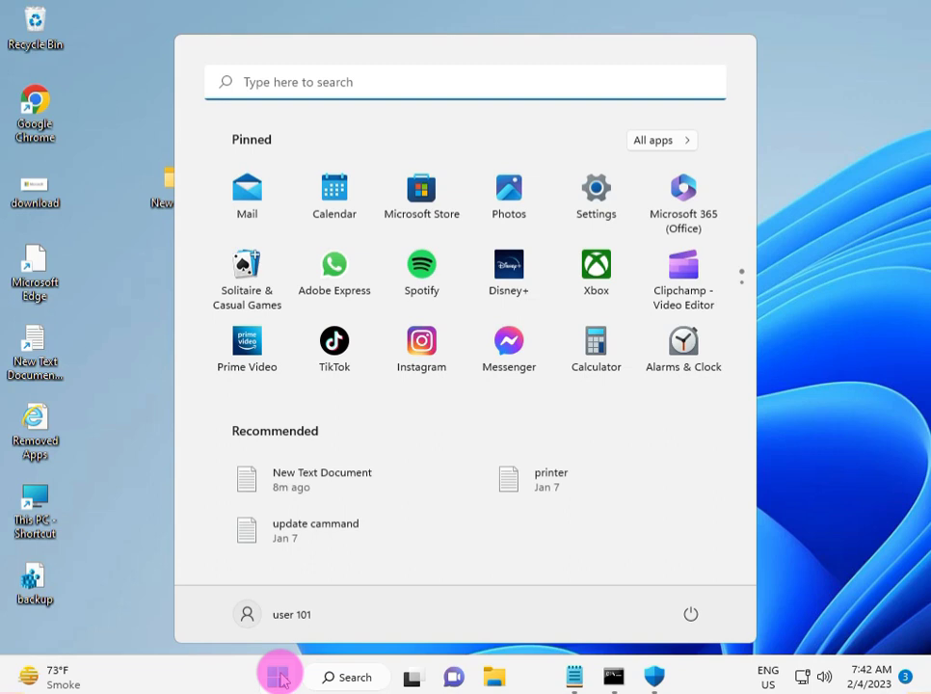
{"action": "type", "text": "cmd"}
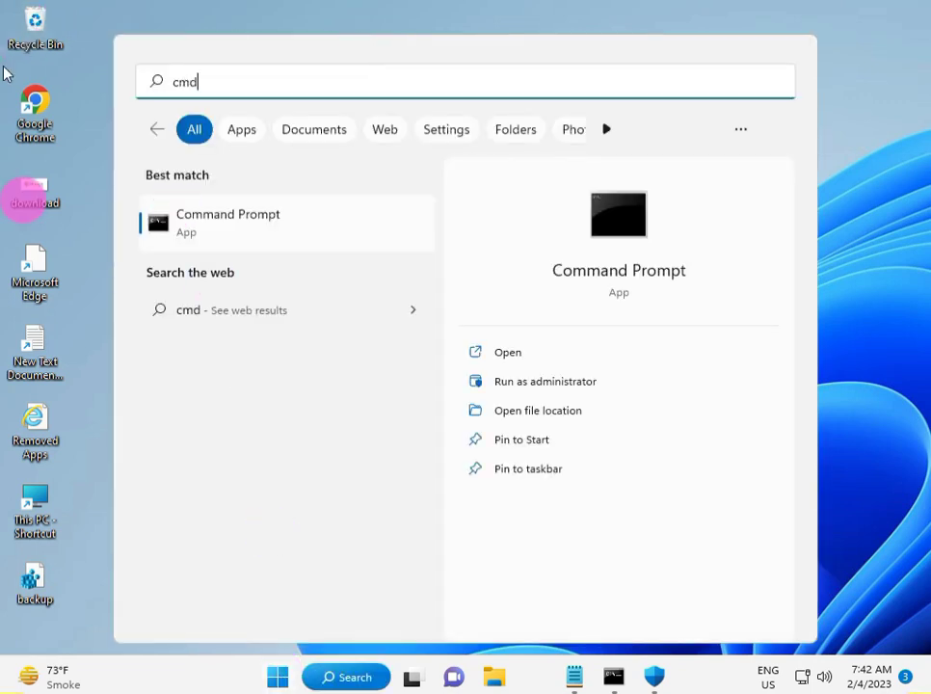
{"action": "right_click", "coordinate": [221, 238]}
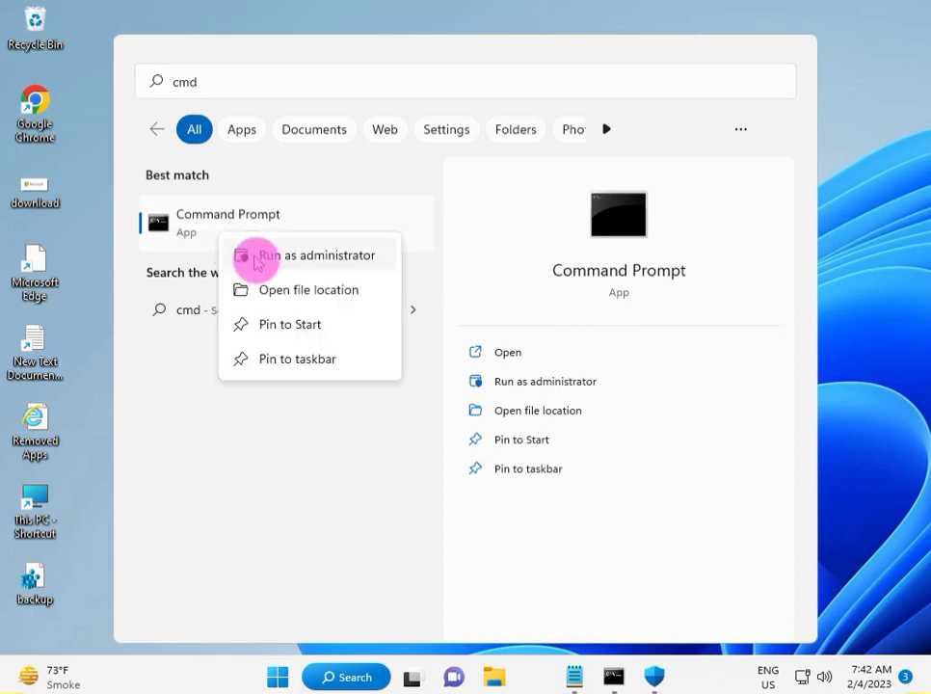
{"action": "key", "text": "Escape"}
{"action": "key", "text": "Escape"}
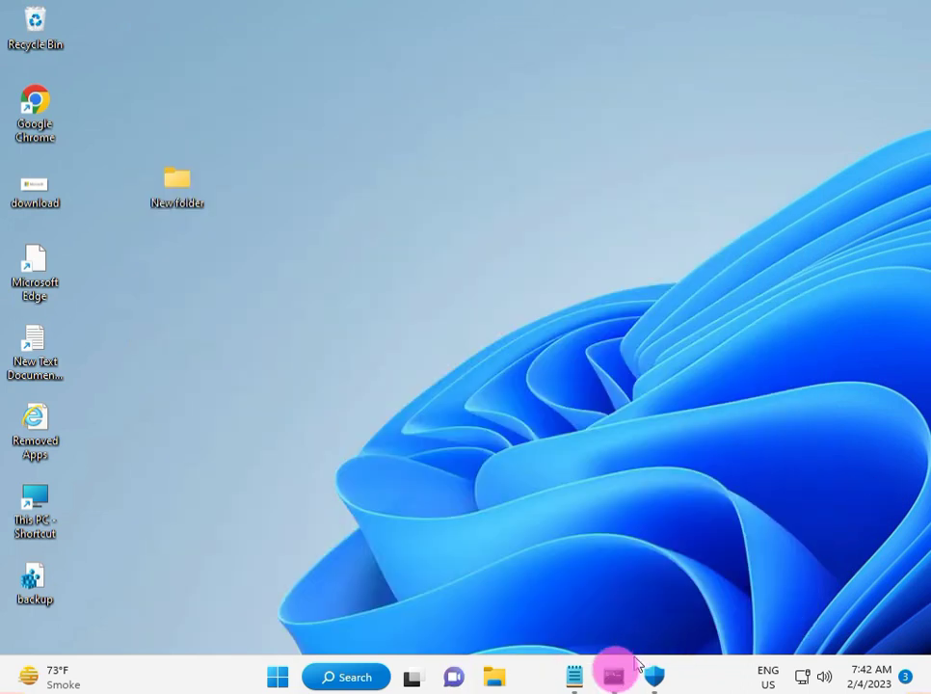
Bring up the administrator Command Prompt and Notepad, leaving Notepad in front
{"action": "left_click", "coordinate": [615, 675]}
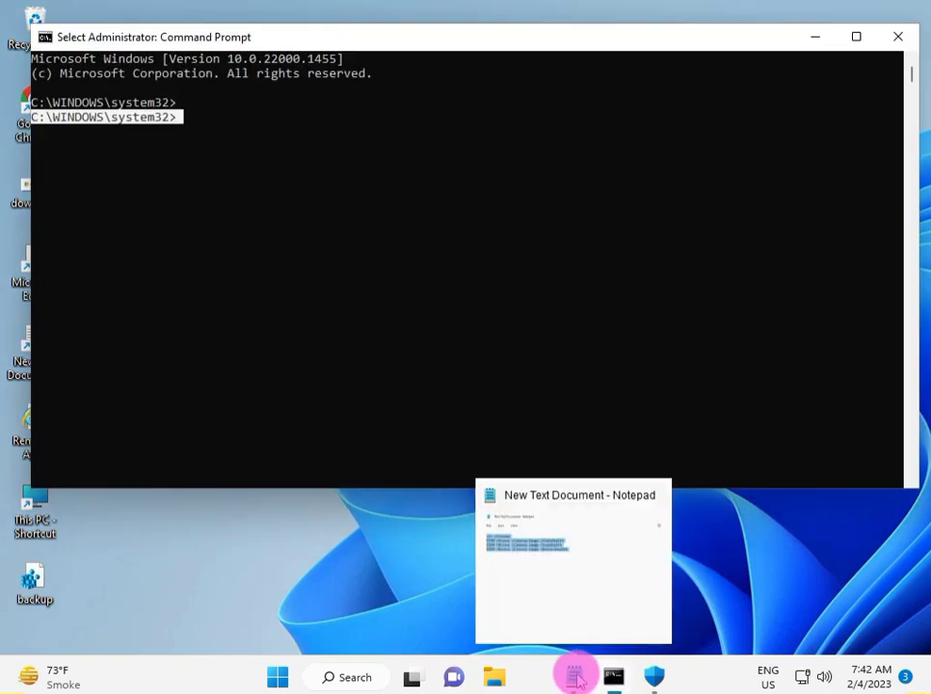
{"action": "left_click", "coordinate": [575, 678]}
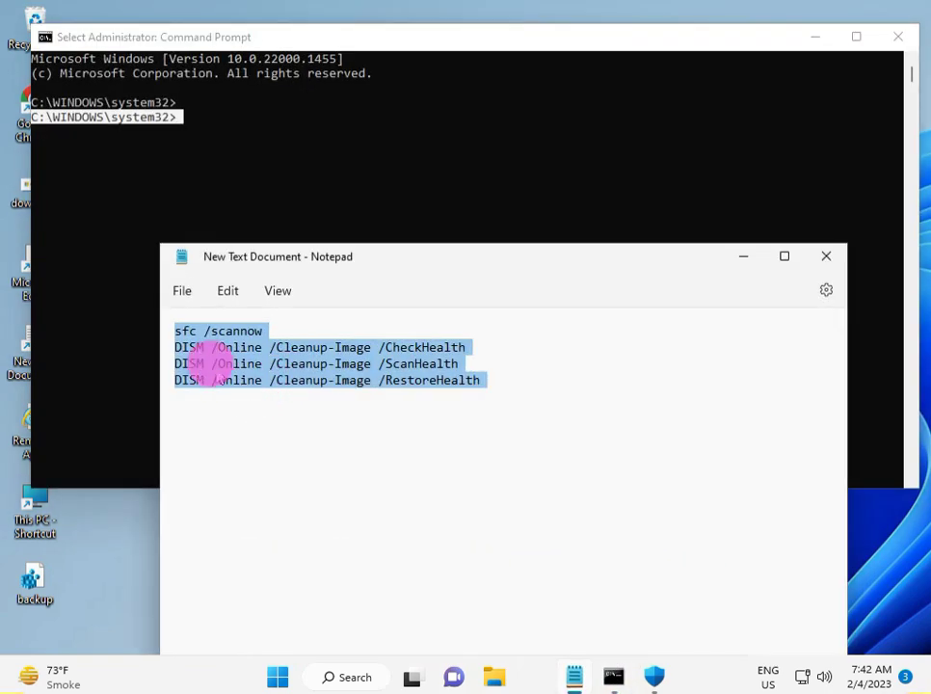
{"action": "left_click", "coordinate": [209, 363]}
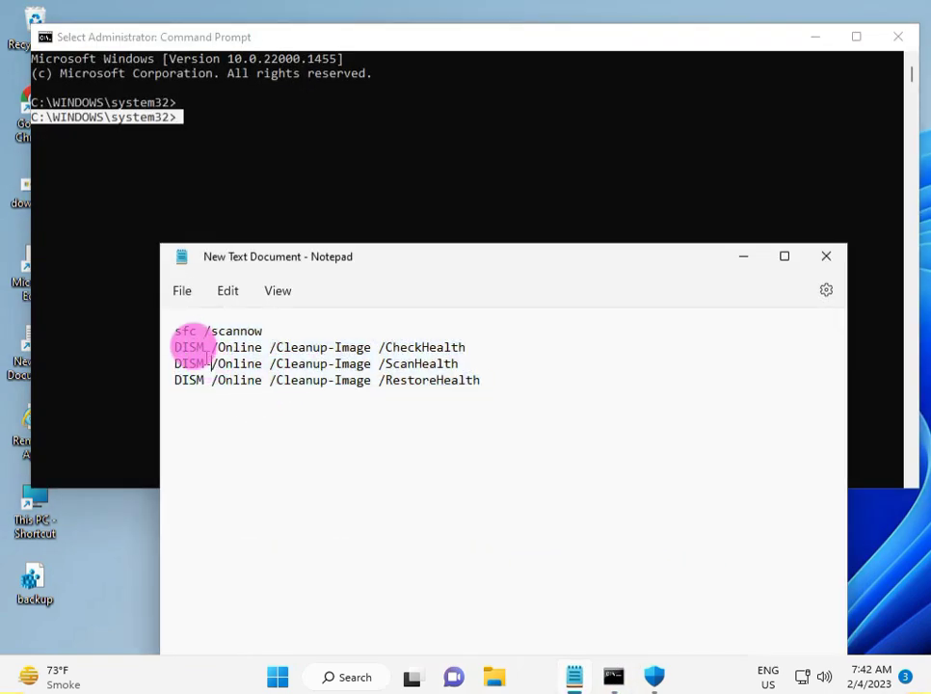
{"action": "left_click", "coordinate": [117, 166]}
{"action": "left_click", "coordinate": [275, 587]}
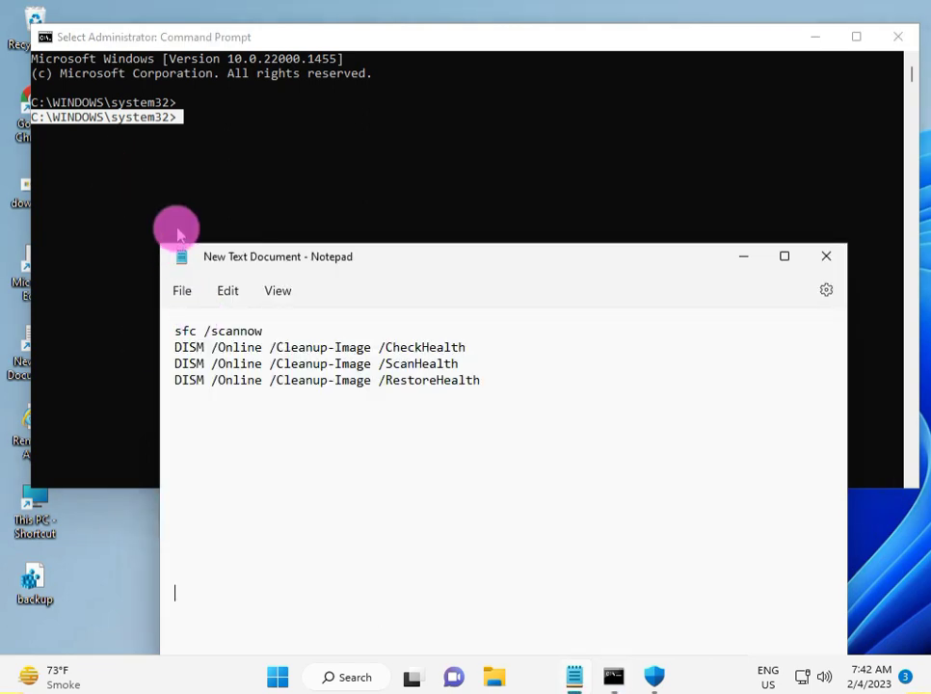
Select the sfc /scannow, DISM CheckHealth and ScanHealth commands in Notepad
{"action": "left_click_drag", "start_coordinate": [178, 329], "coordinate": [258, 328]}
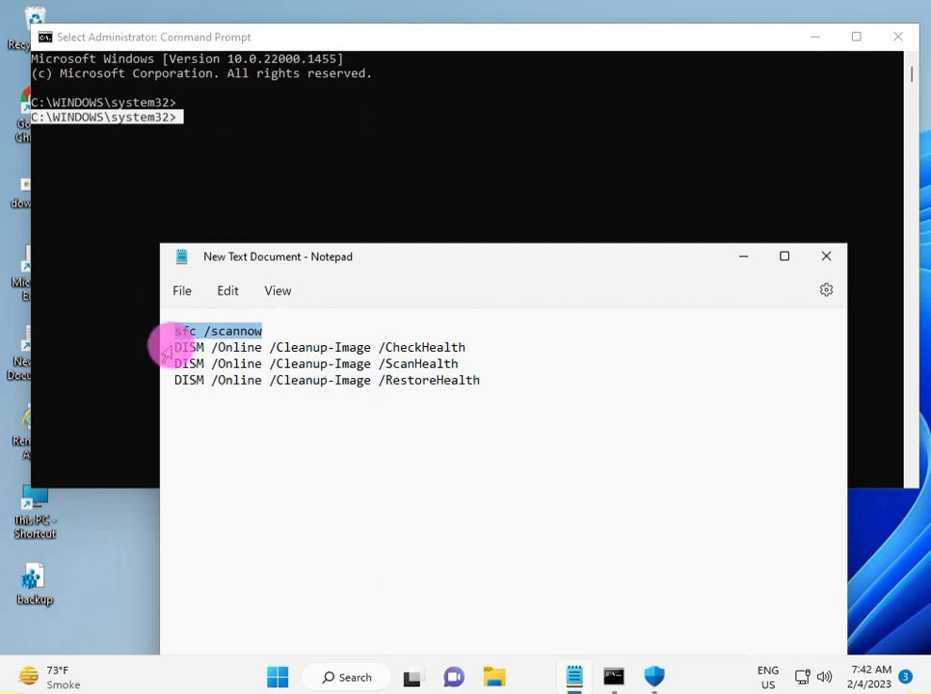
{"action": "triple_click", "coordinate": [192, 347]}
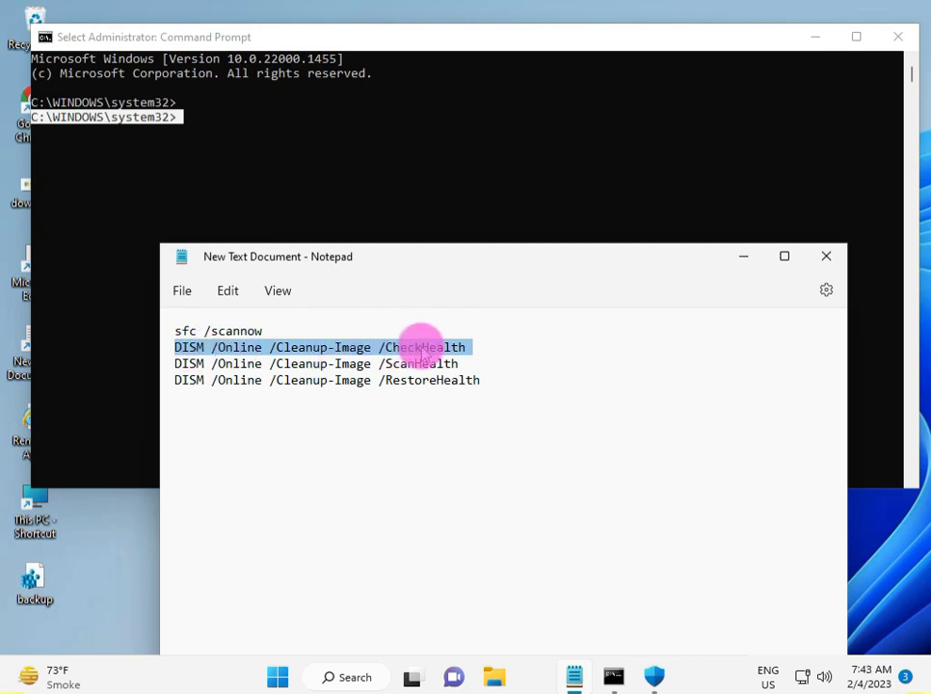
{"action": "left_click_drag", "start_coordinate": [387, 365], "coordinate": [481, 384]}
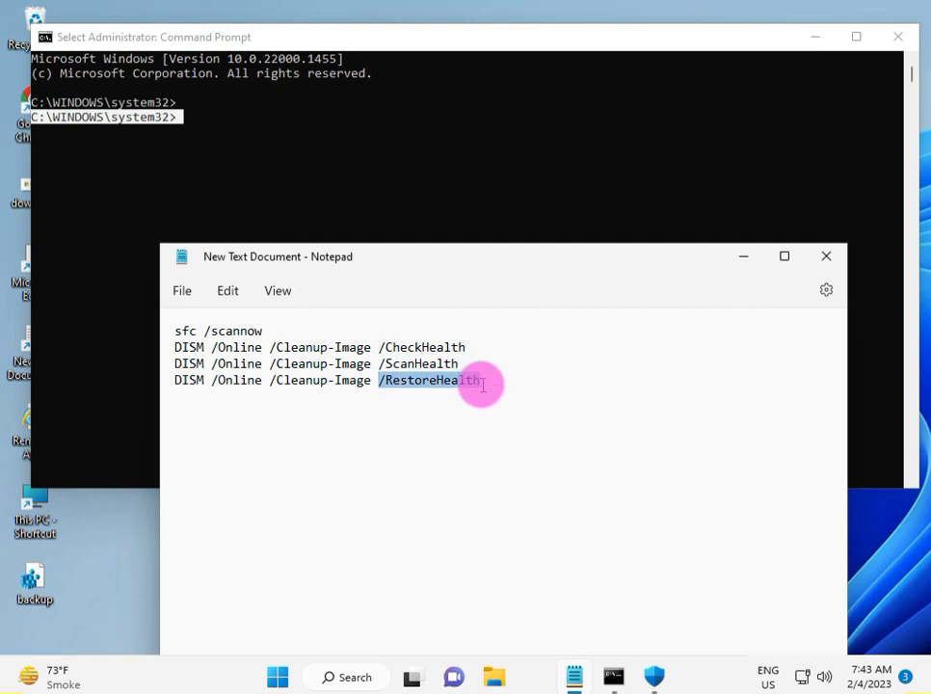